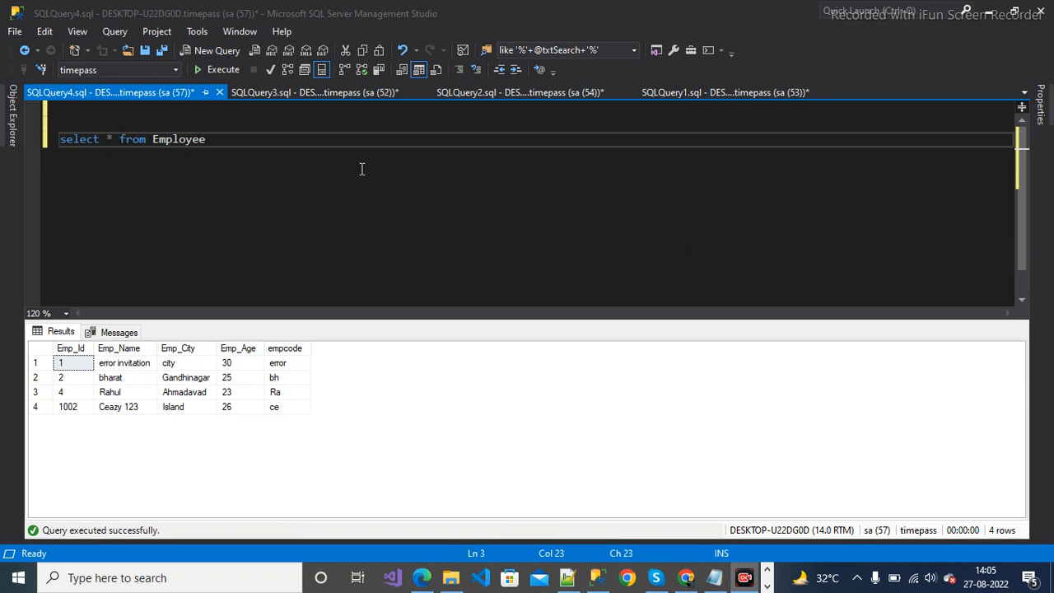
- Switch to the Book1 workbook in Excel and select cell F2, beside the first employee record
{"action": "left_click", "coordinate": [238, 177]}
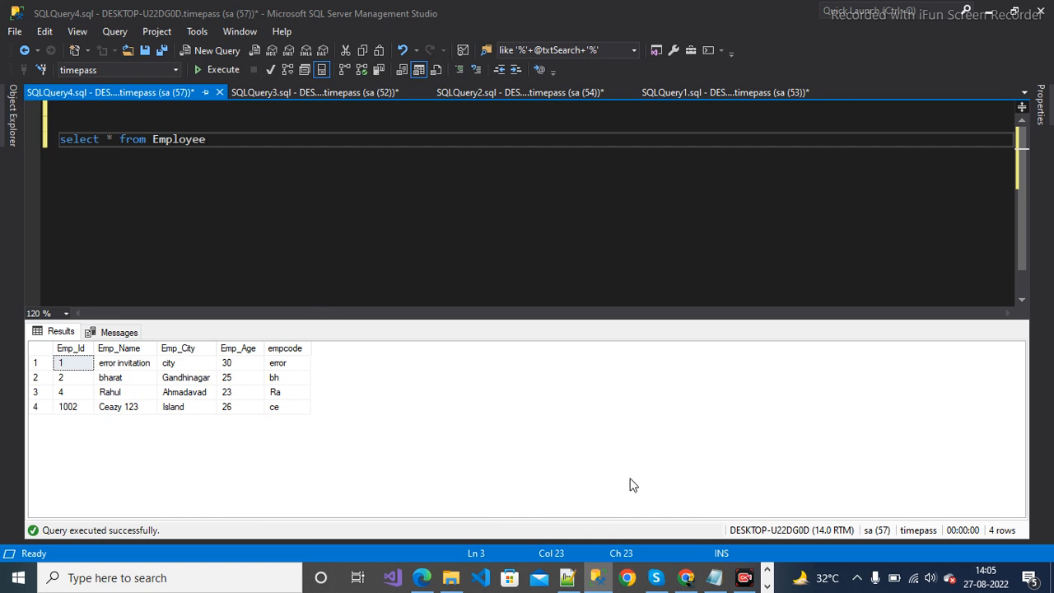
{"action": "left_click", "coordinate": [767, 586]}
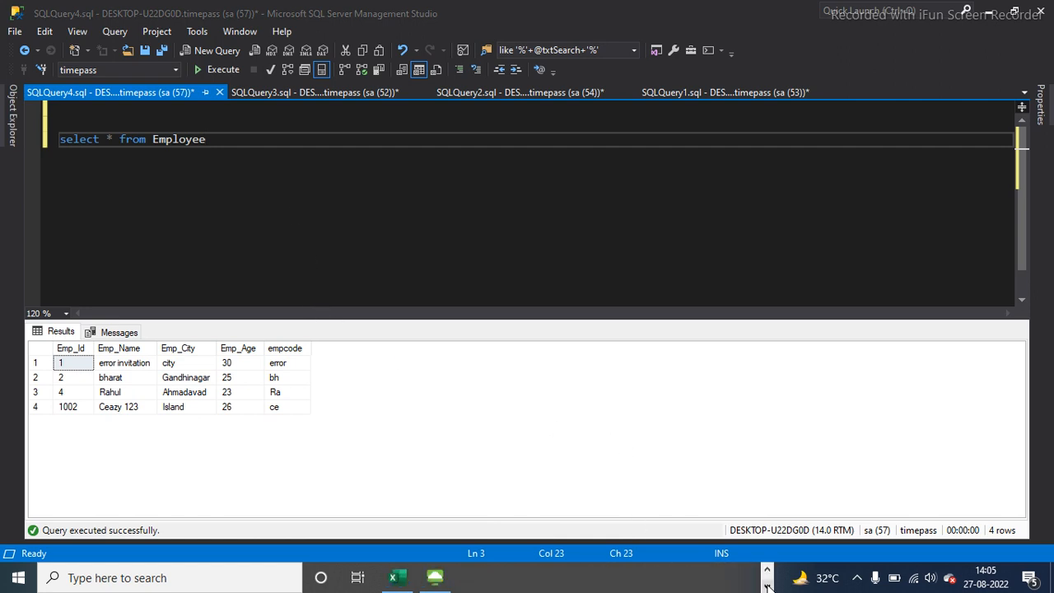
{"action": "left_click", "coordinate": [393, 578]}
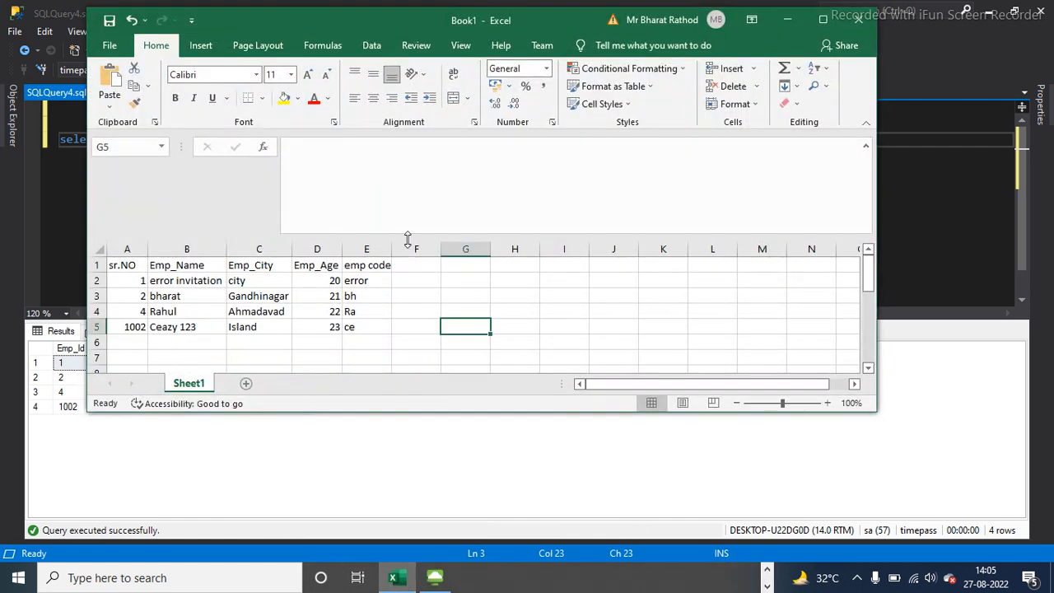
{"action": "left_click", "coordinate": [353, 297]}
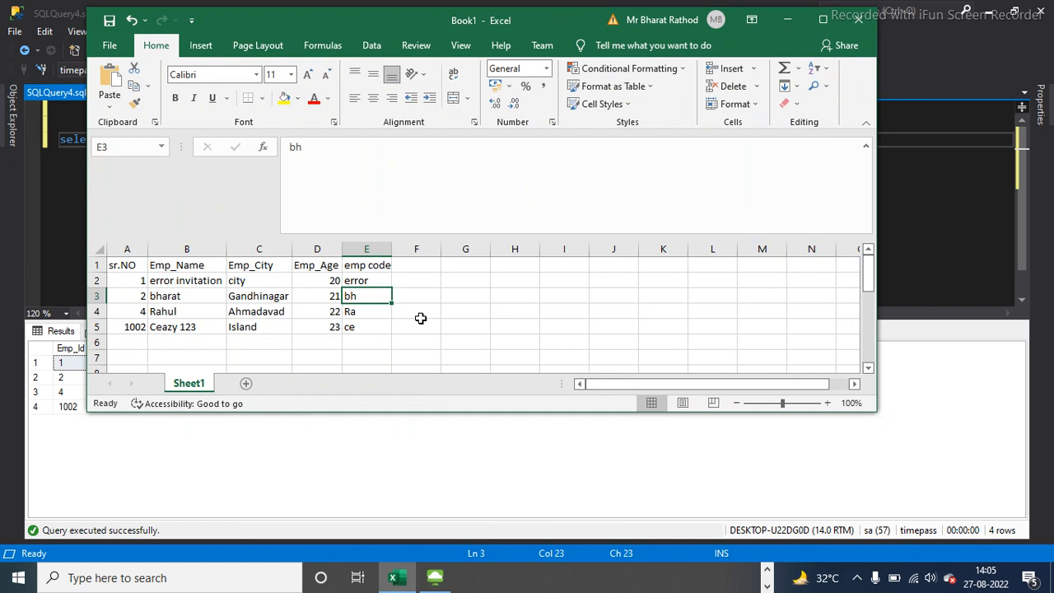
{"action": "key", "text": "Up"}
{"action": "key", "text": "Right"}
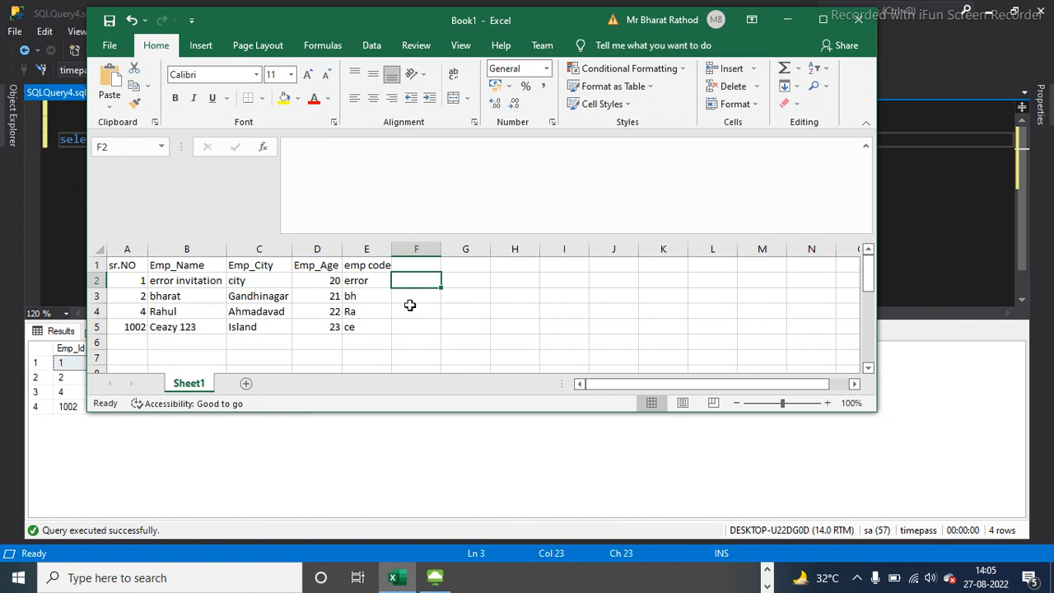
- Switch to SQL Server Management Studio, examine the Emp_Age values in the Employee query results, and return to the Excel workbook
{"action": "left_click", "coordinate": [67, 204]}
{"action": "left_click_drag", "start_coordinate": [234, 365], "coordinate": [232, 400]}
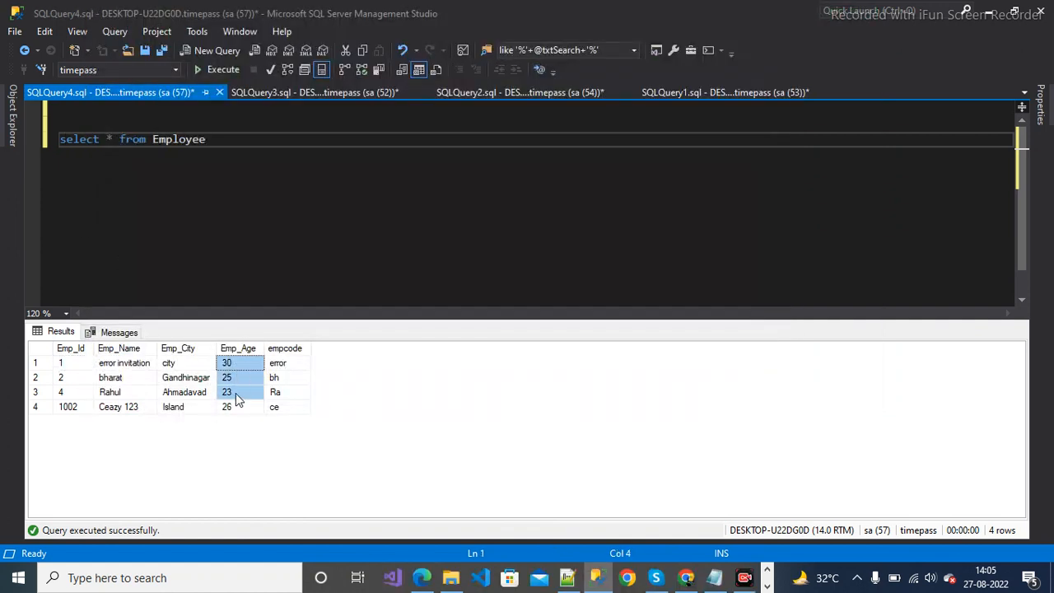
{"action": "left_click", "coordinate": [239, 408]}
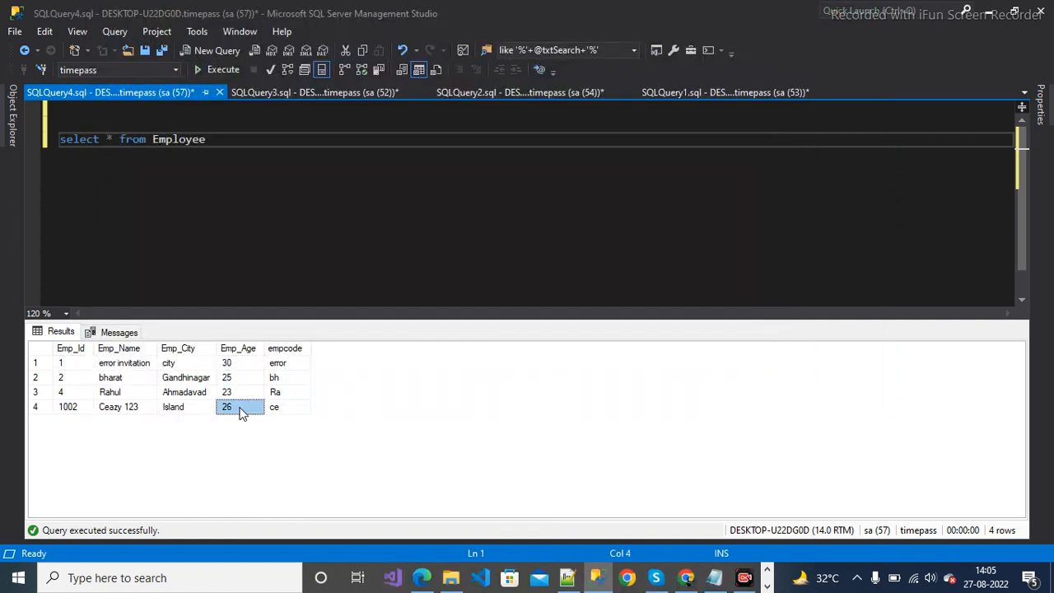
{"action": "left_click", "coordinate": [767, 585]}
{"action": "left_click", "coordinate": [393, 577]}
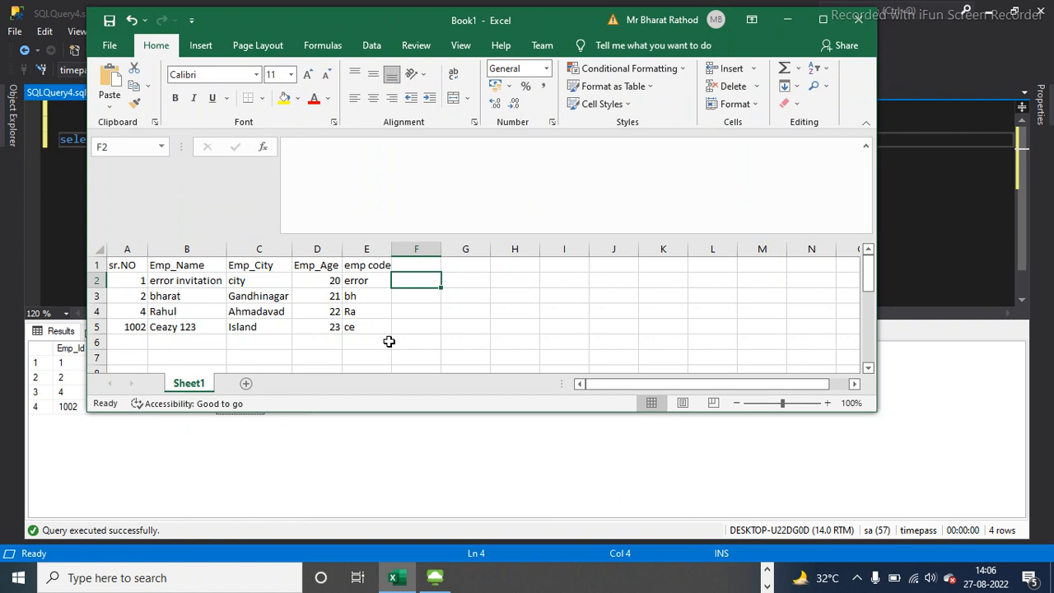
- Start the formula =CONCATETENATE("UPDATE EMPLOYEE SET EMP_AGE = ") in cell F2
{"action": "left_click", "coordinate": [344, 158]}
{"action": "type", "text": "="}
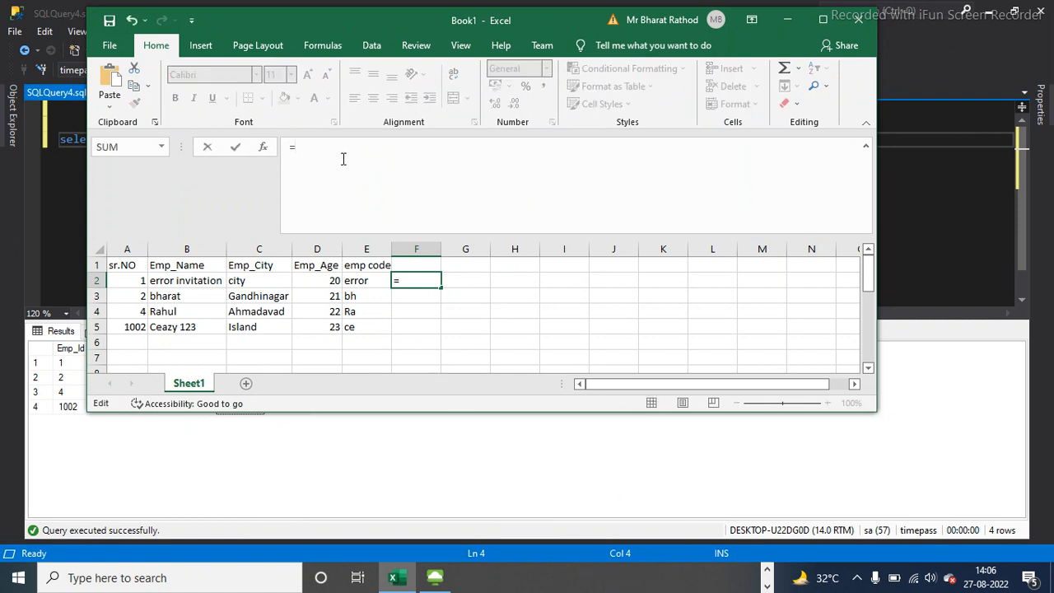
{"action": "type", "text": "CONCC"}
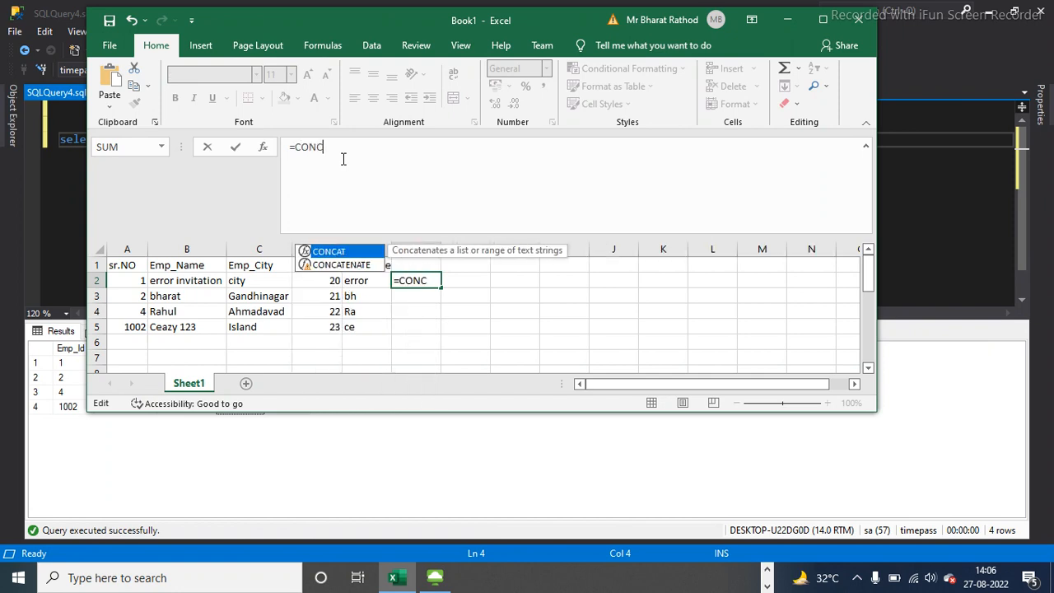
{"action": "key", "text": "BackSpace"}
{"action": "type", "text": "ATENE"}
{"action": "key", "text": "BackSpace"}
{"action": "key", "text": "BackSpace"}
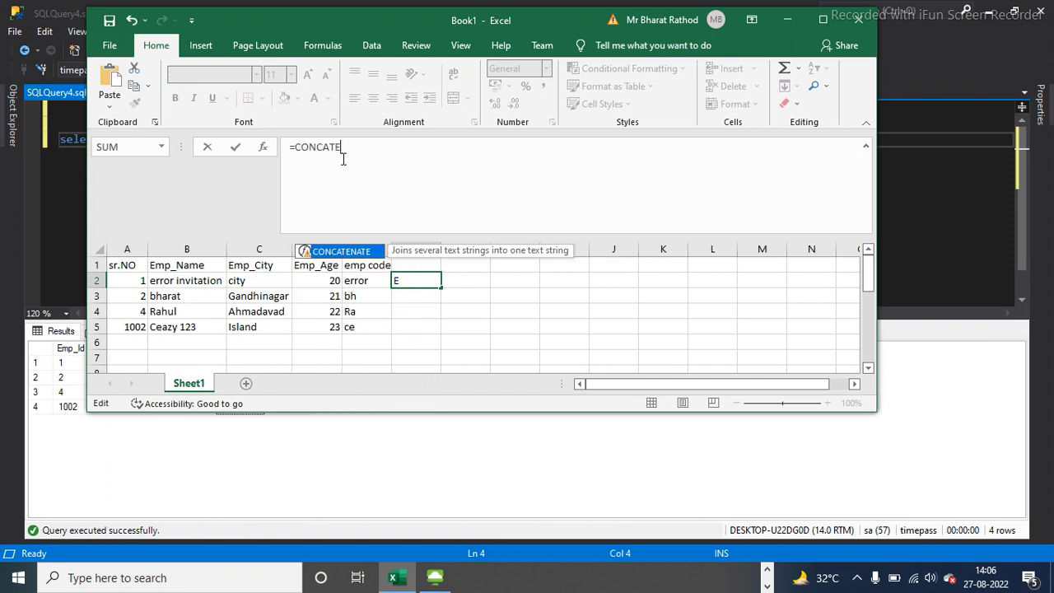
{"action": "type", "text": "TEA"}
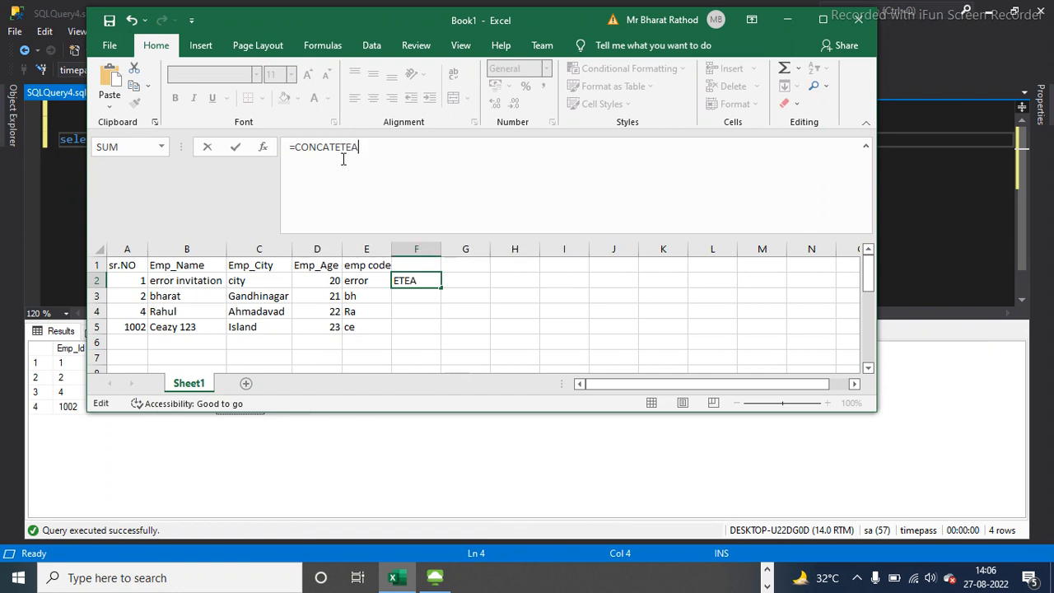
{"action": "key", "text": "BackSpace"}
{"action": "type", "text": "NATE()\"\""}
{"action": "key", "text": "Left"}
{"action": "type", "text": "UPDATE EMP"}
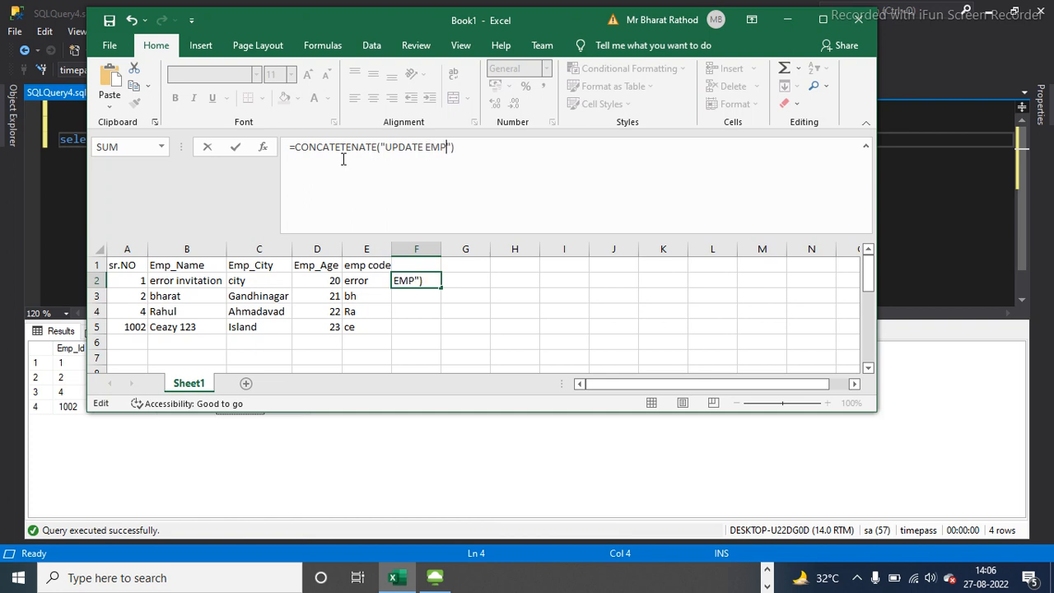
{"action": "type", "text": "LOYEE SET EMP_AGE = "}
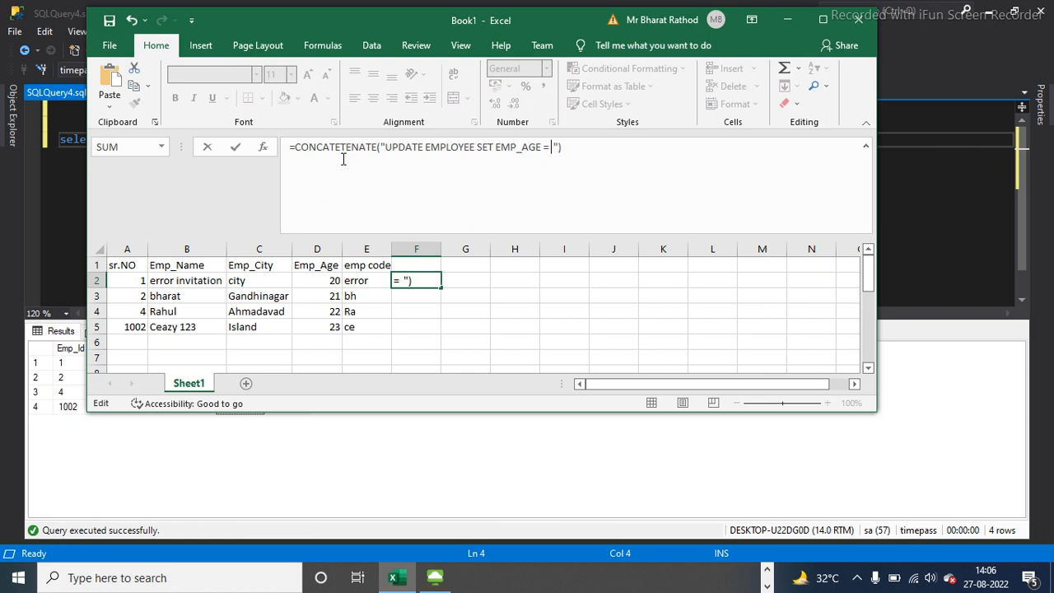
- Extend the F2 formula with a reference to D2 enclosed in single quotes, followed by the text WHERE EMPCODE =
{"action": "type", "text": "'\","}
{"action": "left_click", "coordinate": [318, 280]}
{"action": "type", "text": ",\"'"}
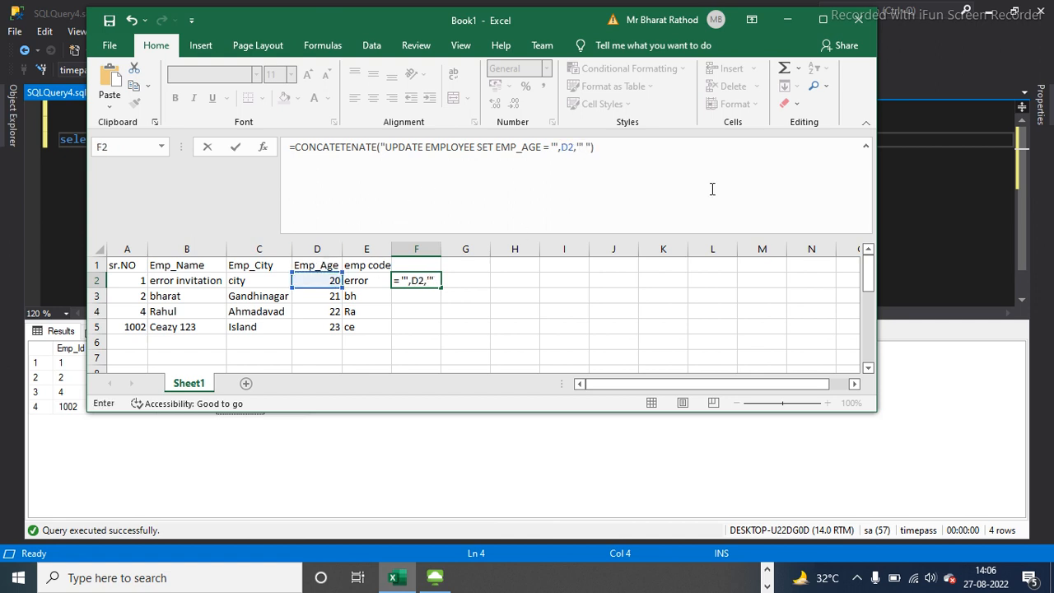
{"action": "type", "text": " WHERE "}
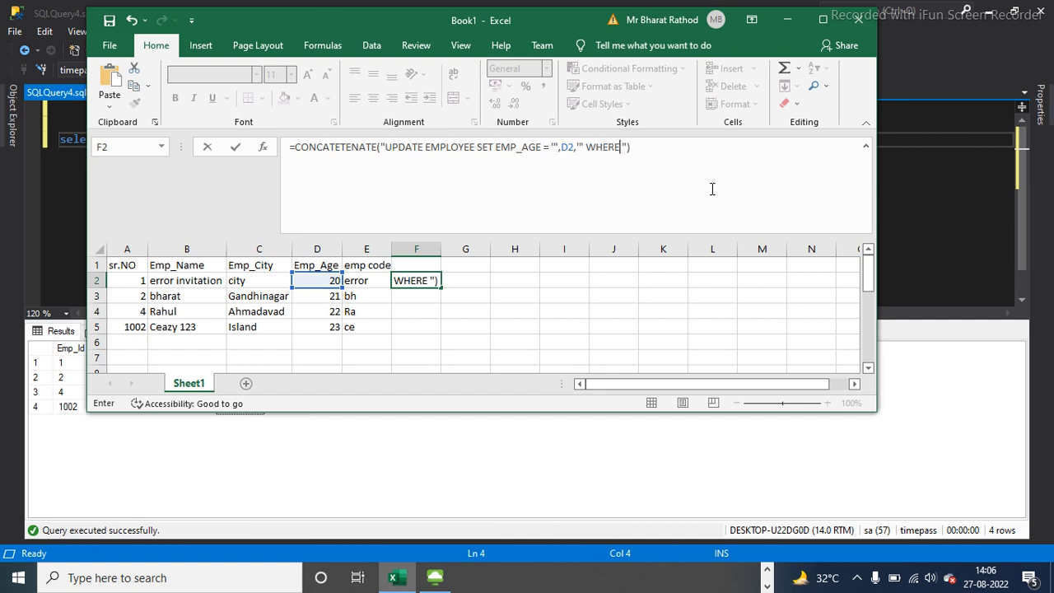
{"action": "type", "text": "EMPCODE "}
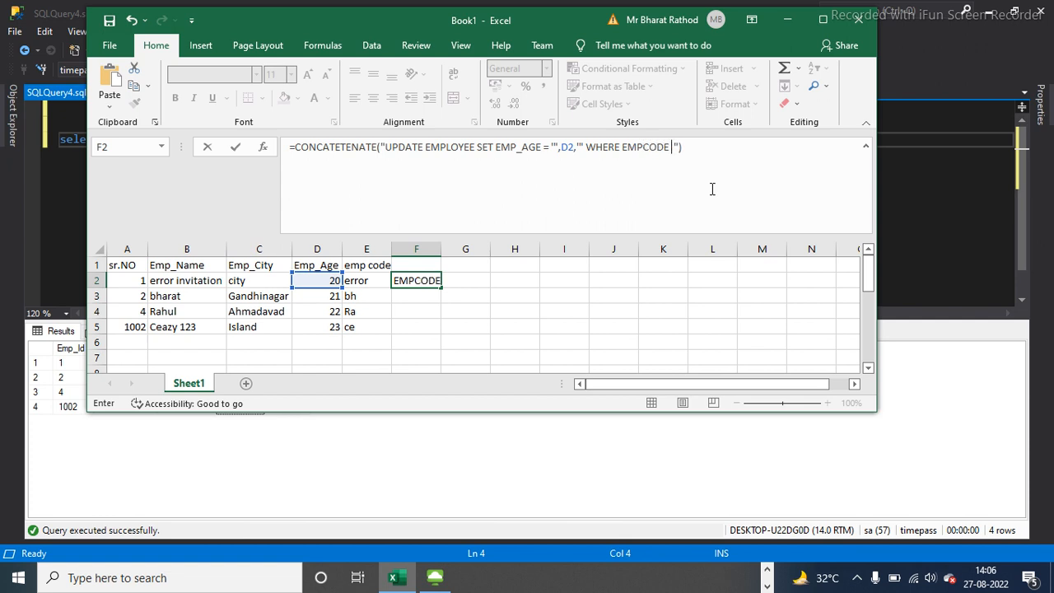
{"action": "type", "text": "="}
- Maximize the workbook window and add a reference to E2 in single quotes after EMPCODE = in the F2 formula
{"action": "left_click_drag", "start_coordinate": [391, 20], "coordinate": [275, 21]}
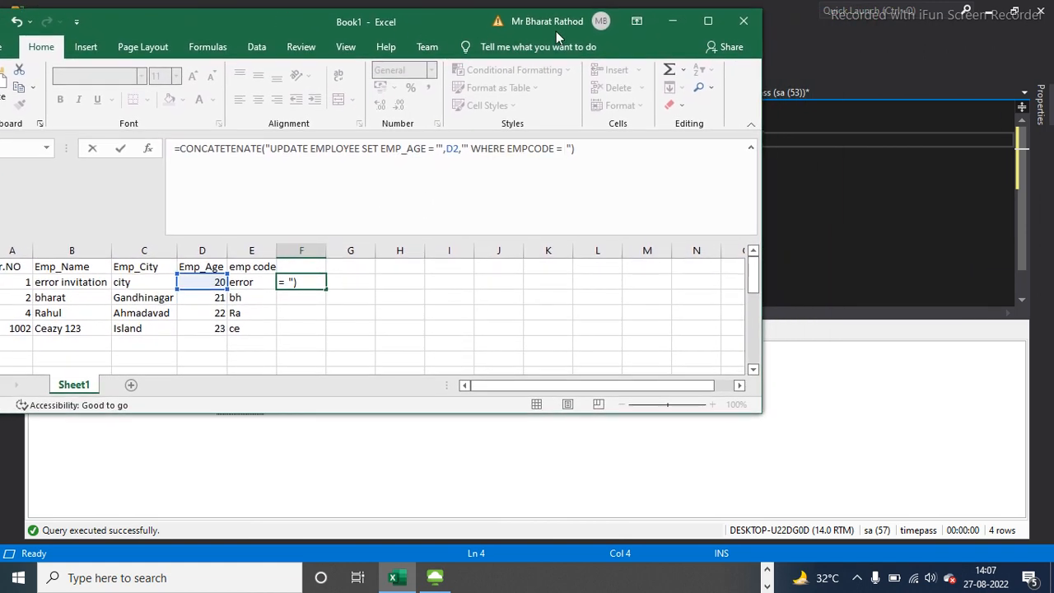
{"action": "left_click", "coordinate": [701, 22]}
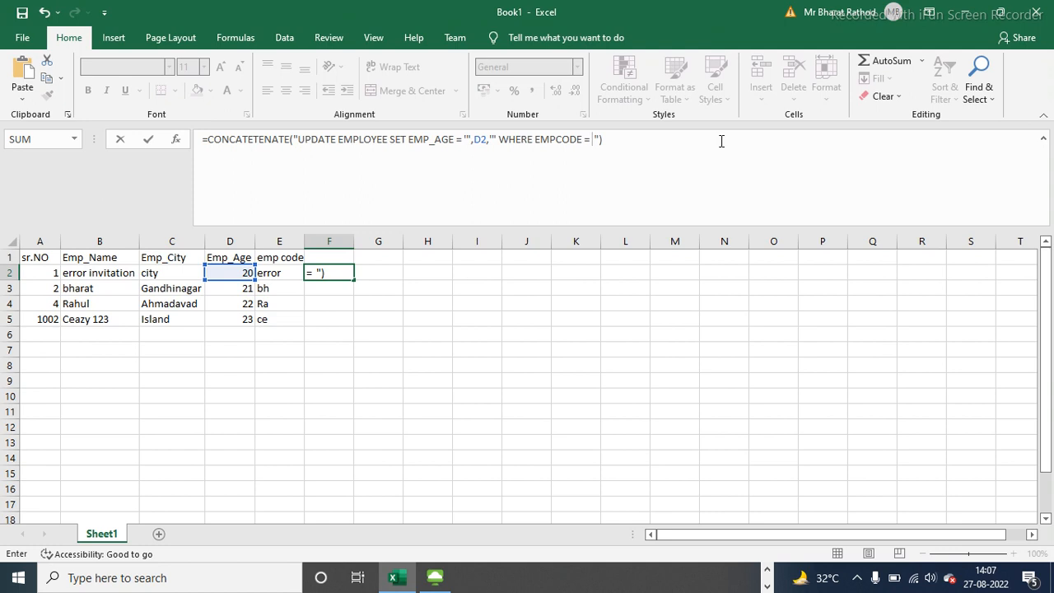
{"action": "type", "text": "'\","}
{"action": "left_click", "coordinate": [276, 272]}
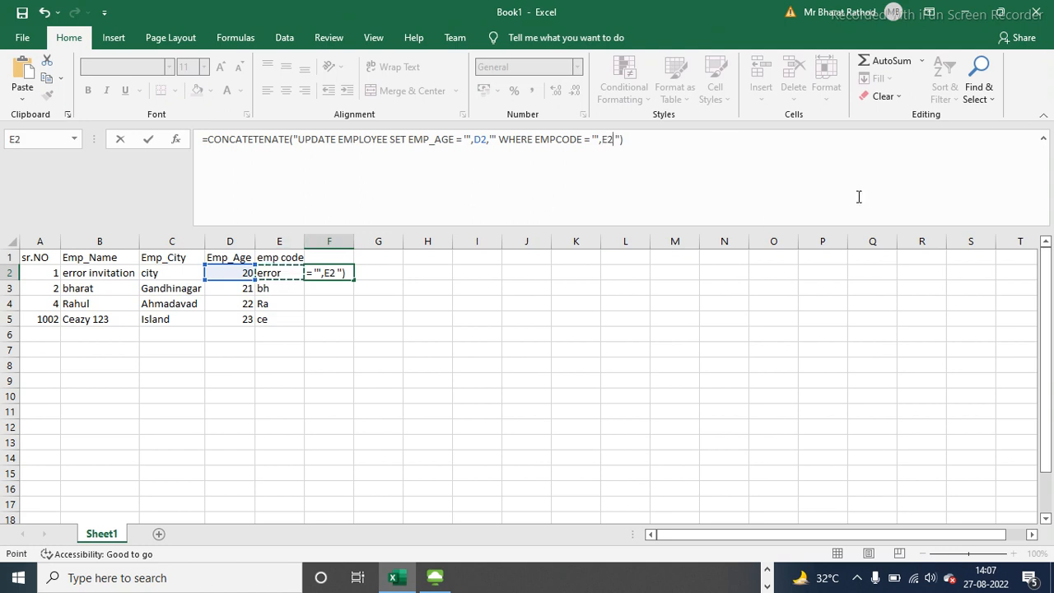
{"action": "type", "text": ",\"'"}
{"action": "key", "text": "Return"}
{"action": "key", "text": "Return"}
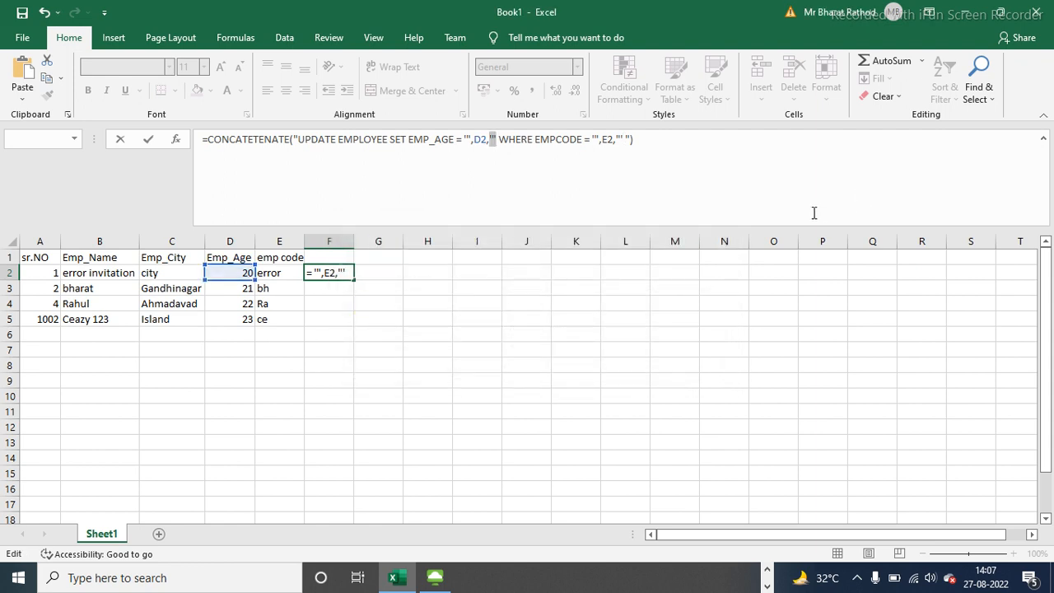
- Fix the quote order after D2 so the text segment begins "' WHERE EMPCODE, and commit the F2 formula
{"action": "left_click", "coordinate": [494, 139]}
{"action": "left_click", "coordinate": [492, 141]}
{"action": "key", "text": "BackSpace"}
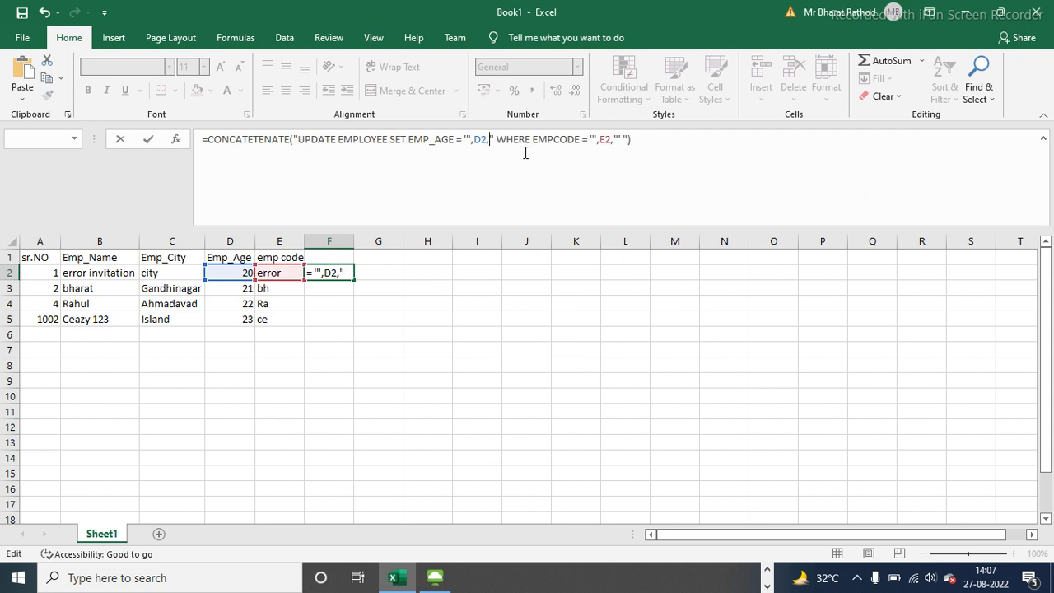
{"action": "type", "text": "'"}
{"action": "key", "text": "Return"}
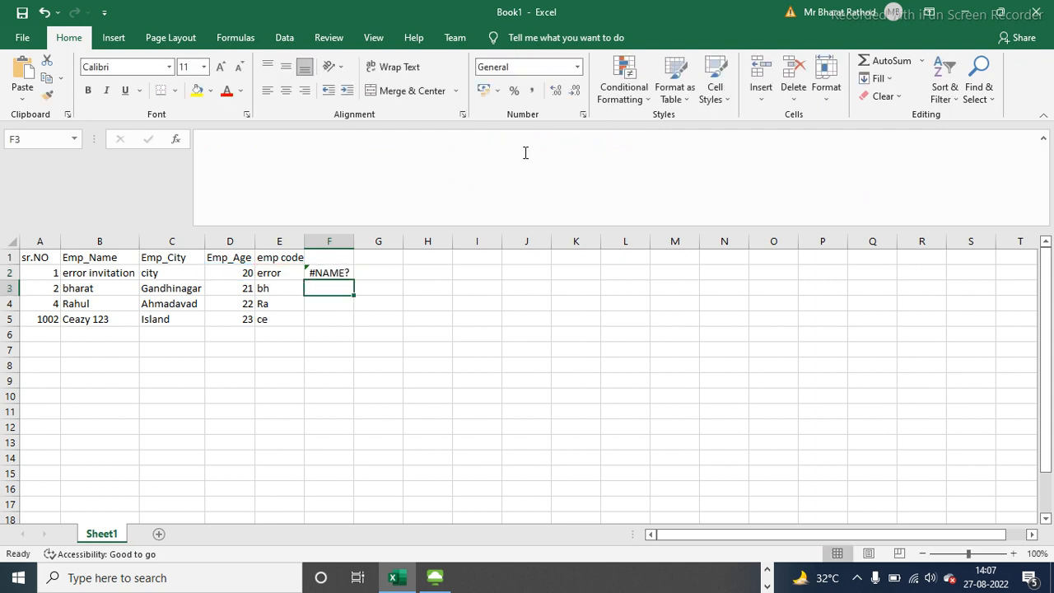
- Inspect the quotation marks and cell references in the F2 formula for the cause of the error
{"action": "left_click", "coordinate": [346, 271]}
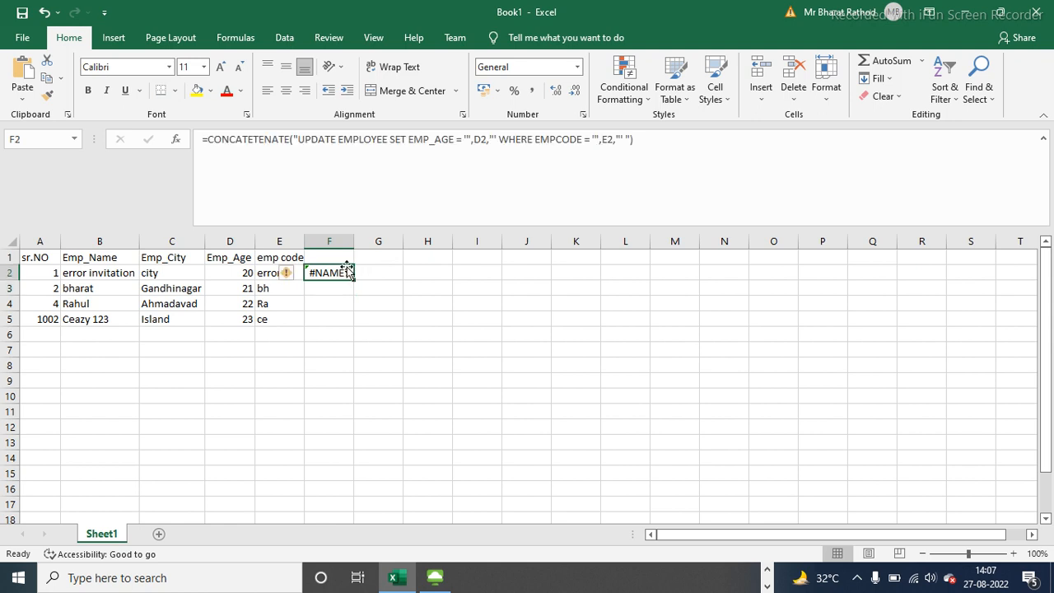
{"action": "left_click", "coordinate": [594, 140]}
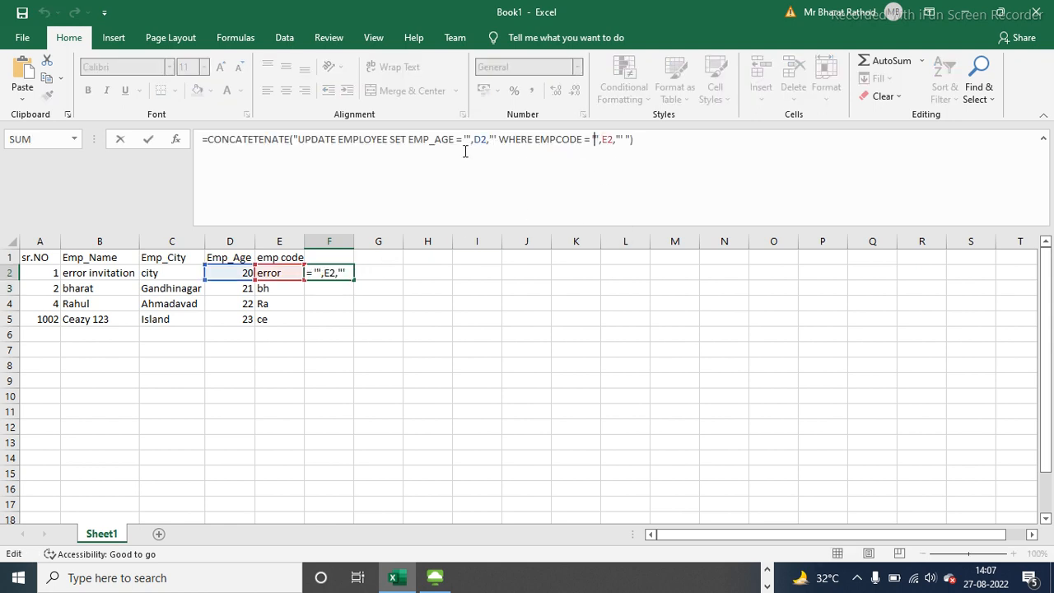
{"action": "left_click", "coordinate": [621, 136]}
{"action": "key", "text": "Return"}
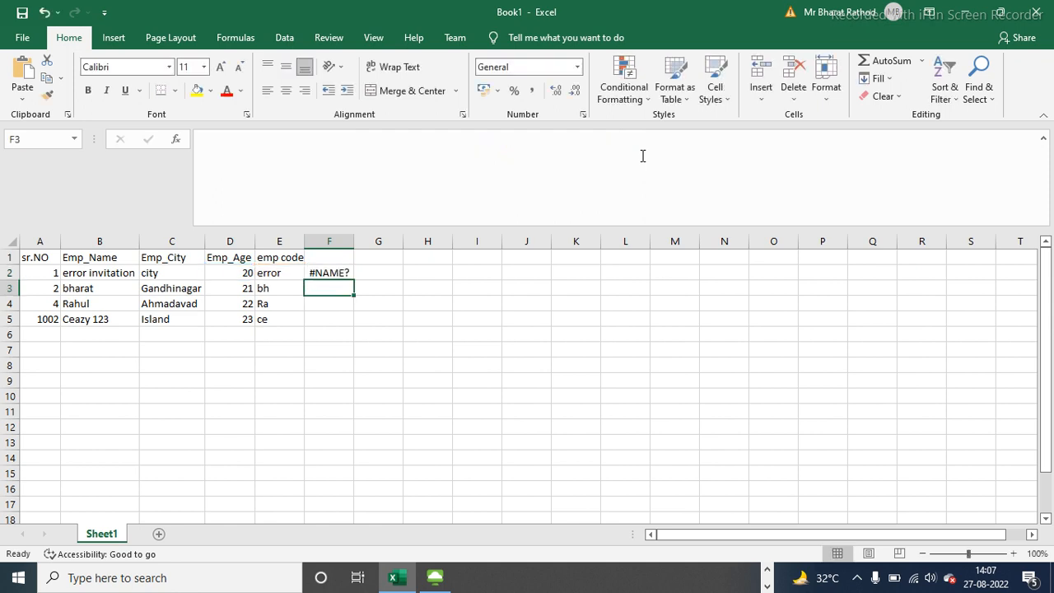
{"action": "key", "text": "Up"}
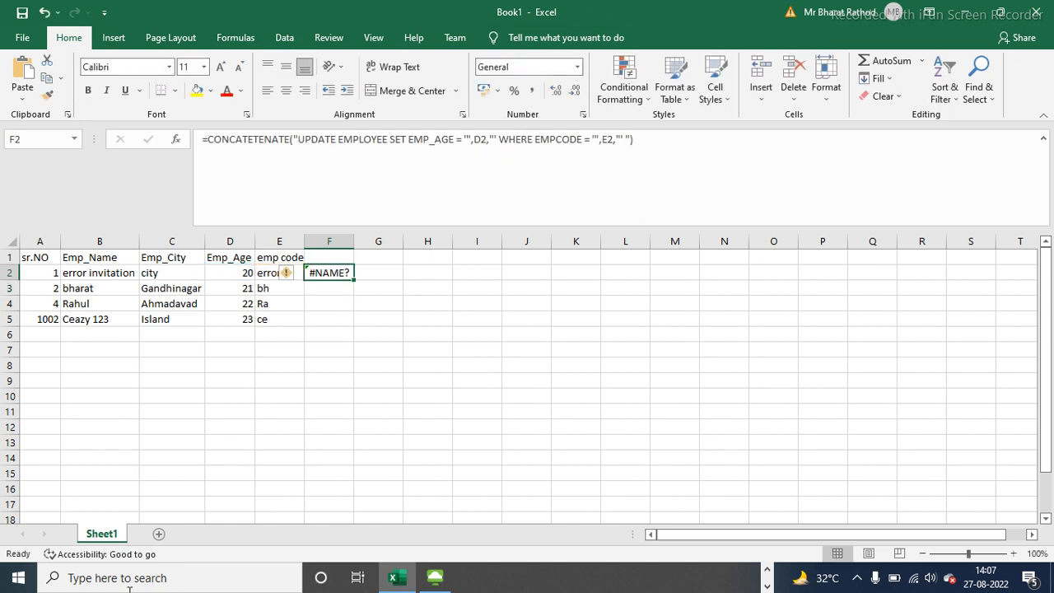
- Correct the F2 formula to =CONCATENATE("update employee set emp_age = '",D2,"' where empcode = '",E2,"' ") and commit it
{"action": "left_click", "coordinate": [333, 139]}
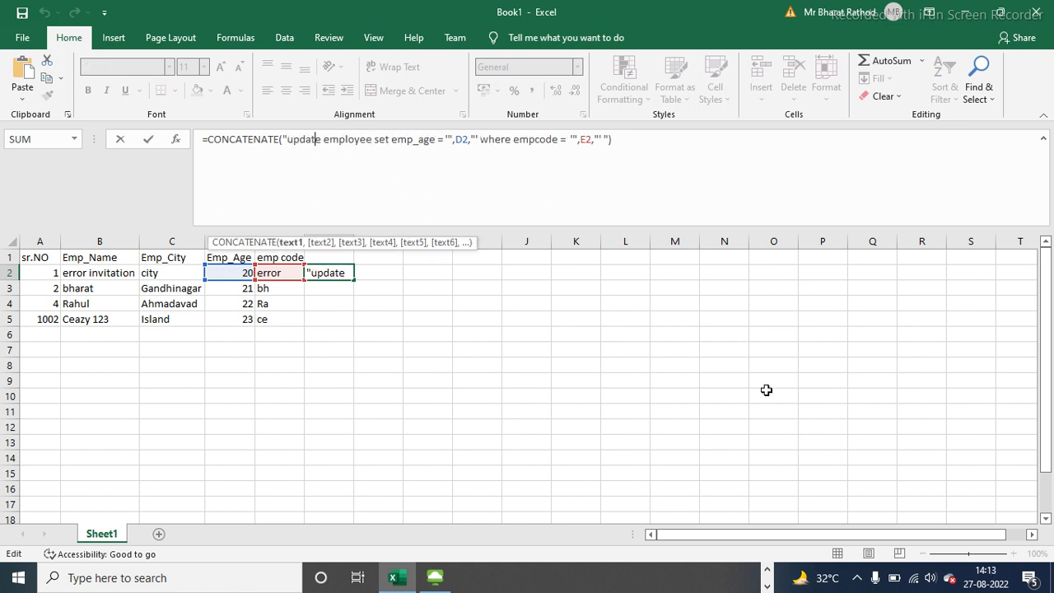
{"action": "left_click", "coordinate": [486, 139]}
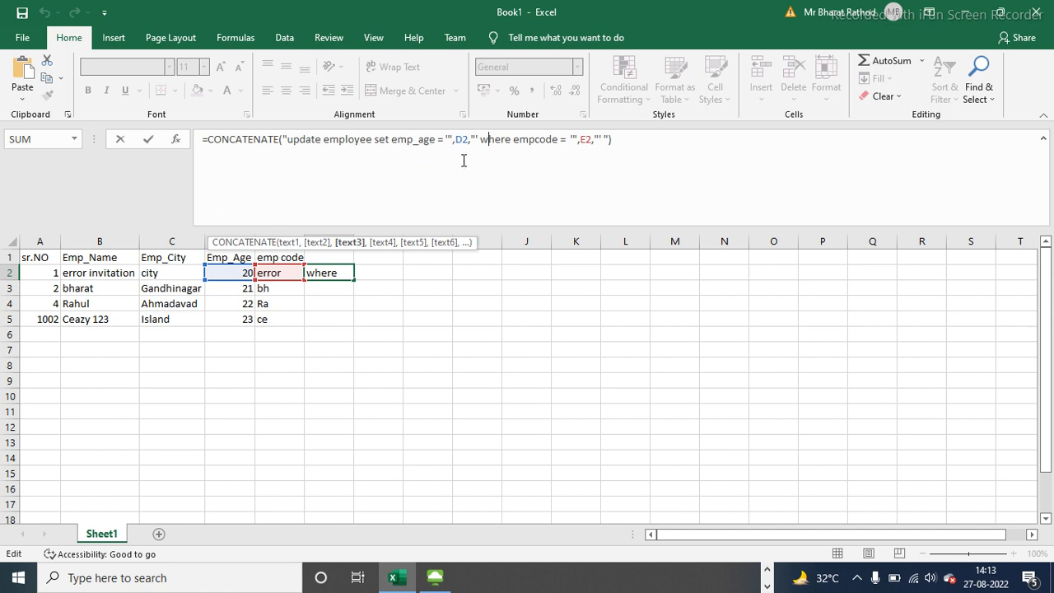
{"action": "left_click", "coordinate": [623, 140]}
{"action": "key", "text": "Left"}
{"action": "key", "text": "Left"}
{"action": "key", "text": "Left"}
{"action": "key", "text": "Left"}
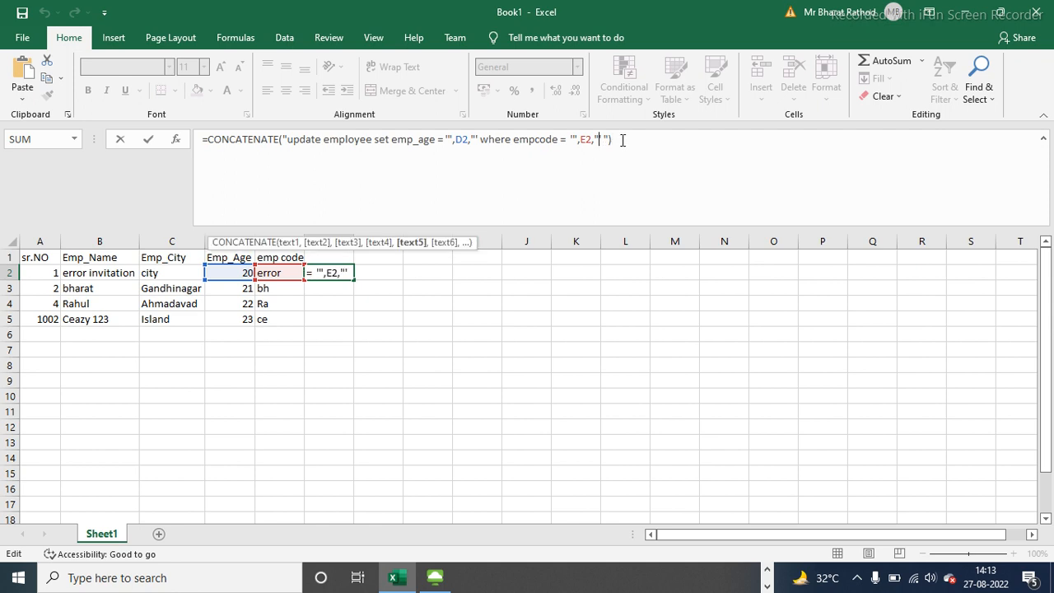
{"action": "key", "text": "Delete"}
{"action": "type", "text": "'"}
{"action": "key", "text": "Return"}
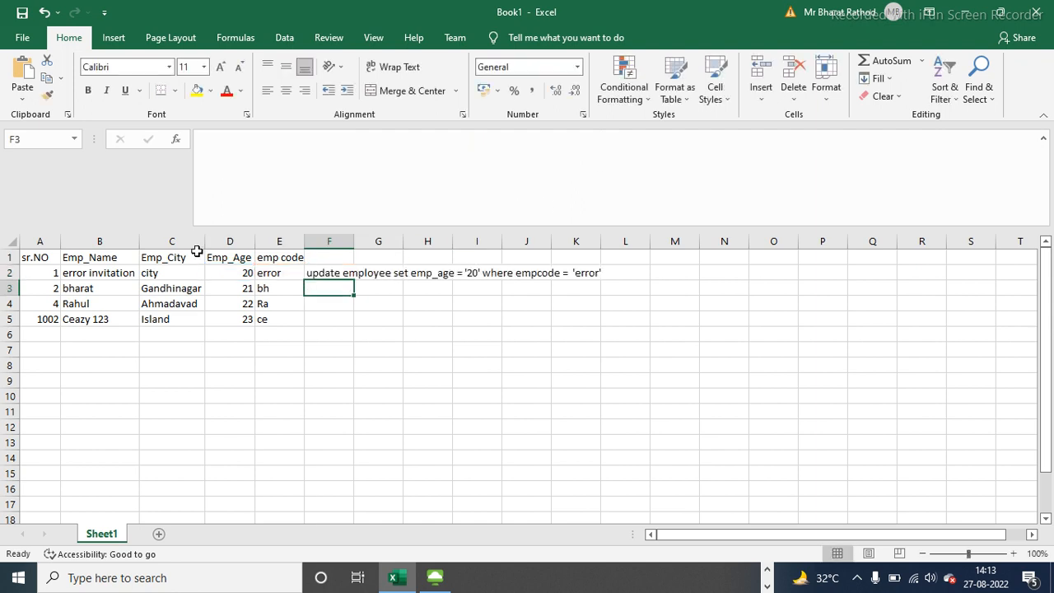
- Fill the F2 formula down through F5 to generate an update statement for every employee row
{"action": "left_click", "coordinate": [310, 273]}
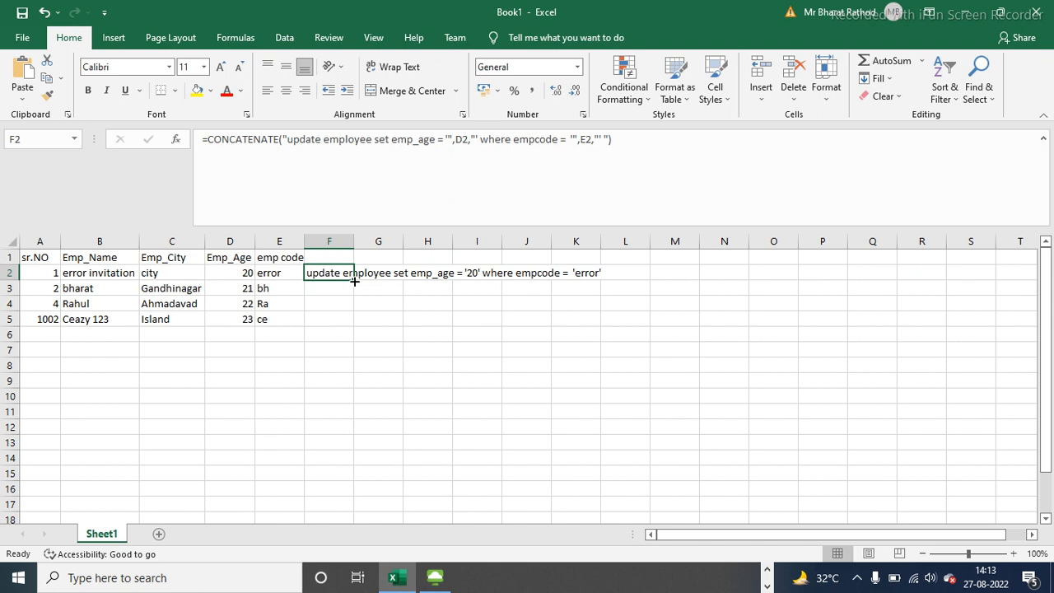
{"action": "left_click_drag", "start_coordinate": [354, 280], "coordinate": [353, 328]}
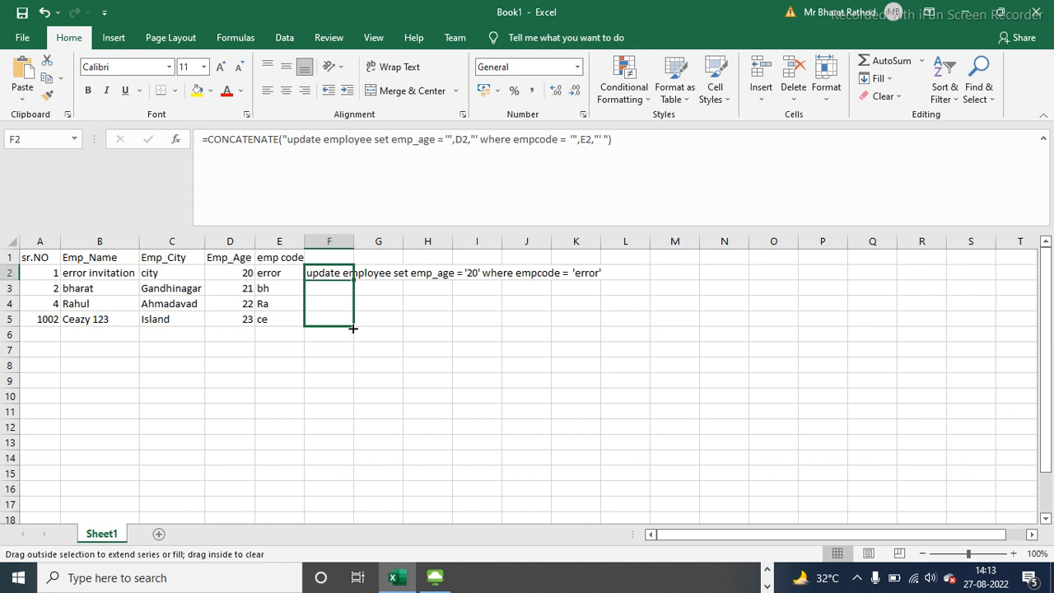
{"action": "left_click_drag", "start_coordinate": [353, 327], "coordinate": [352, 328]}
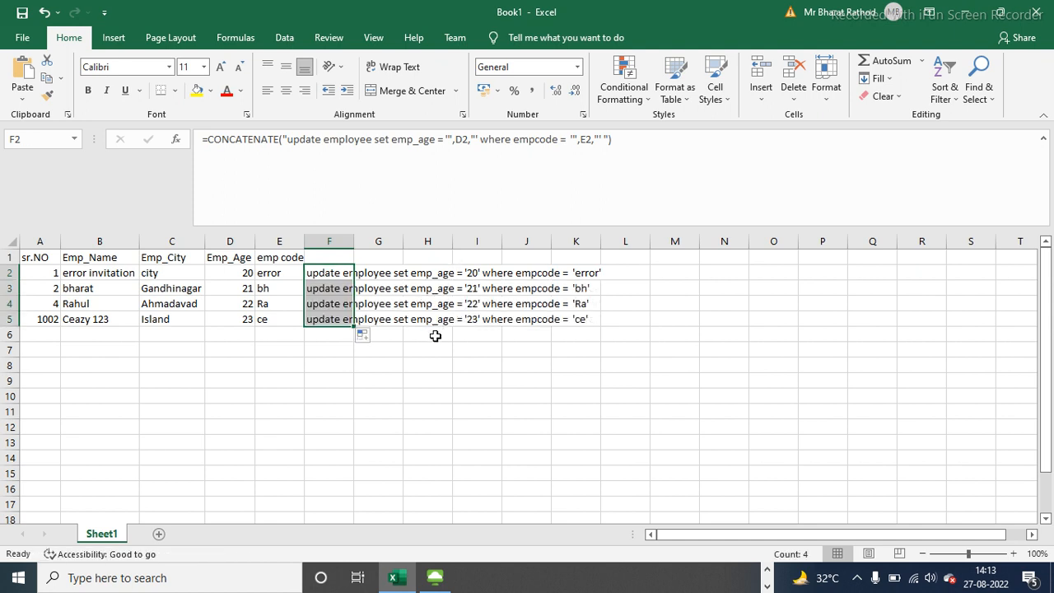
- Copy the generated update statements in F2:F5 and switch to SQL Server Management Studio
{"action": "left_click", "coordinate": [405, 324]}
{"action": "left_click_drag", "start_coordinate": [327, 271], "coordinate": [346, 315]}
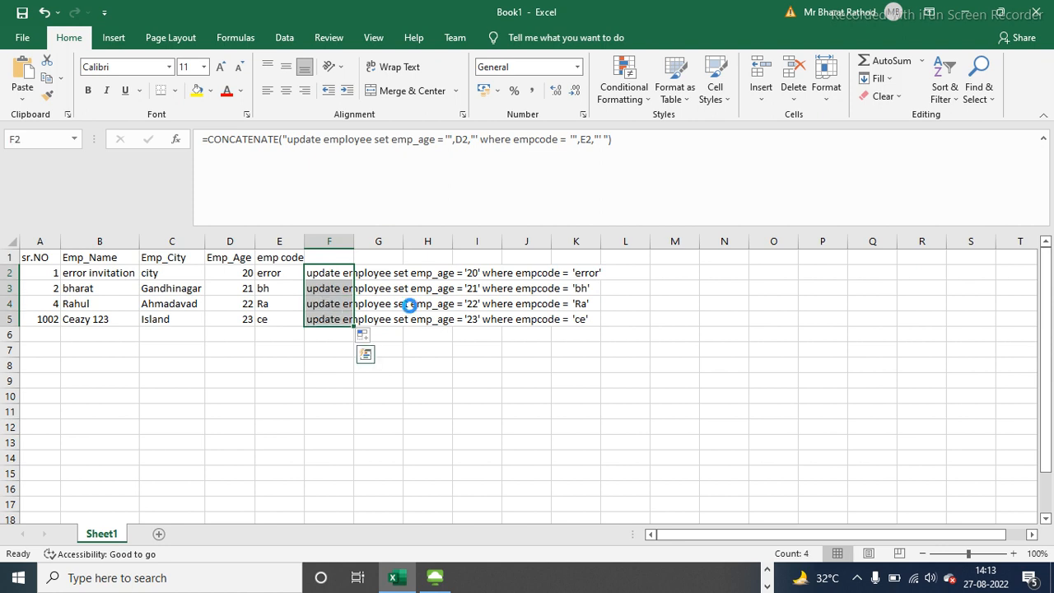
{"action": "key", "text": "ctrl+c"}
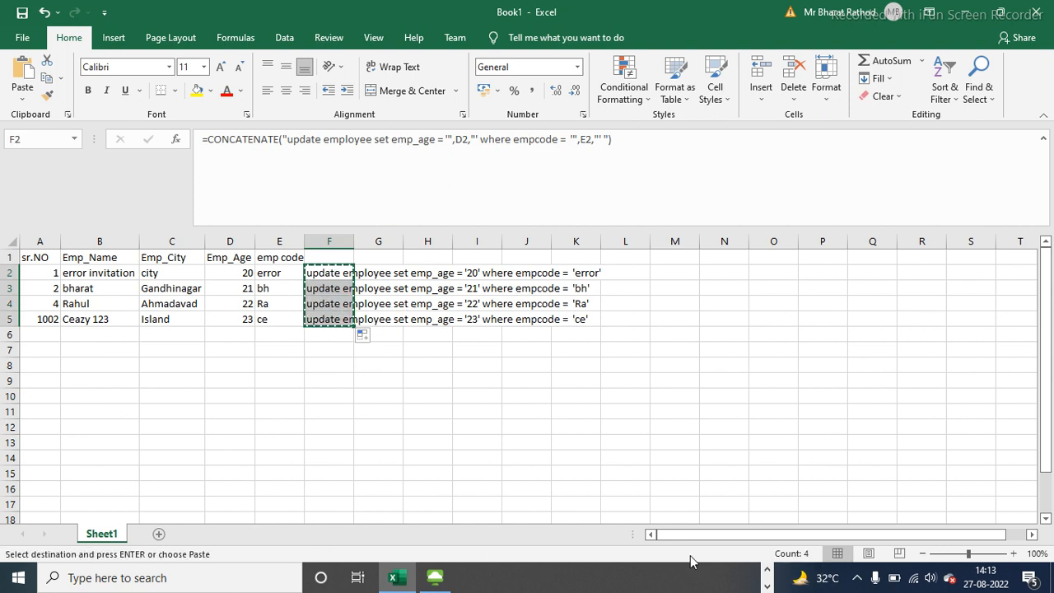
{"action": "left_click", "coordinate": [766, 568]}
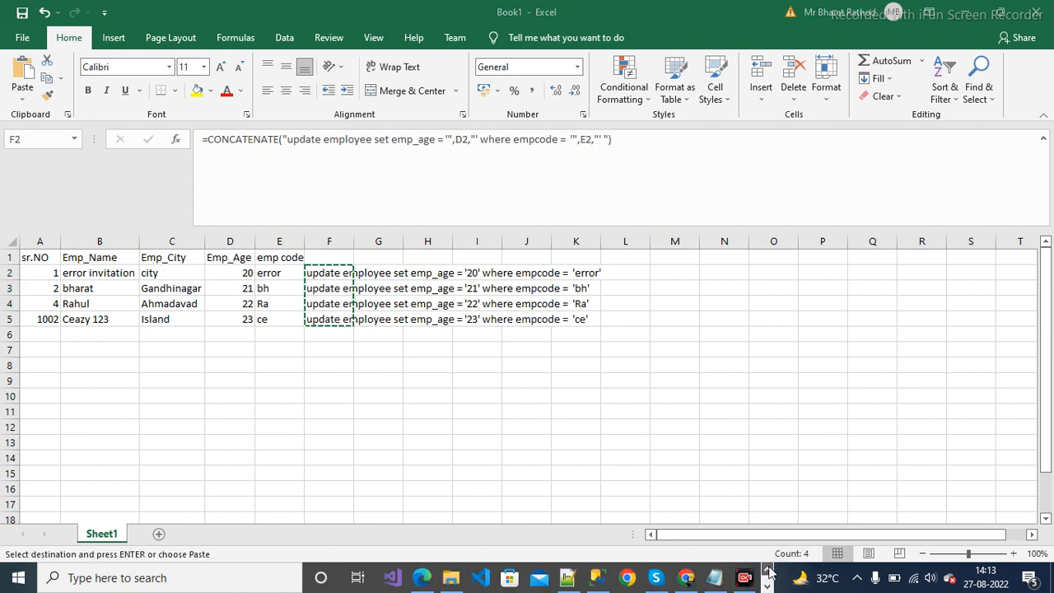
{"action": "left_click", "coordinate": [599, 583]}
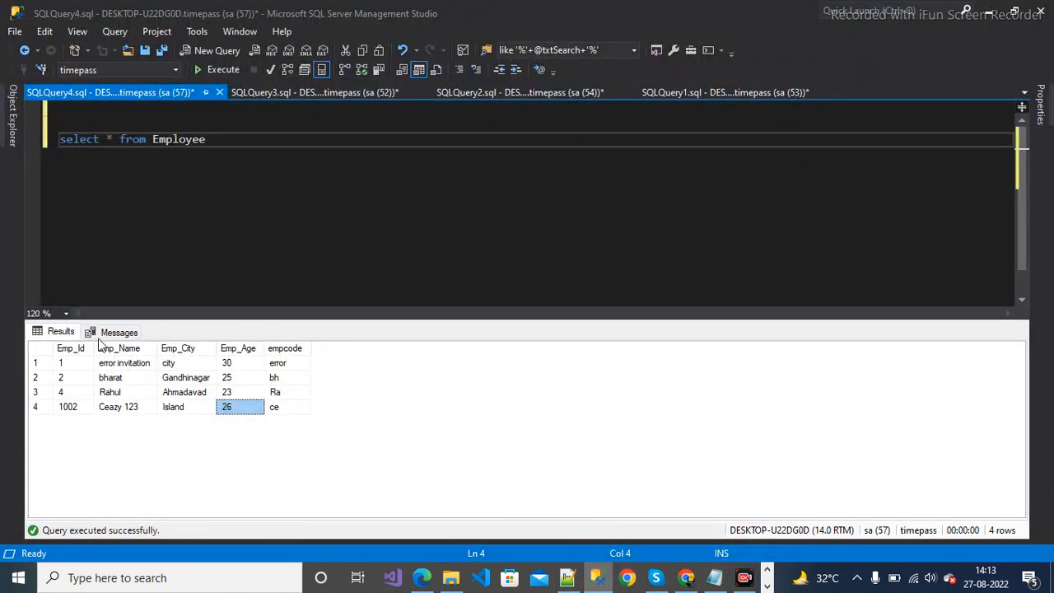
- Paste the copied update statements into the query, one blank line below select * from Employee
{"action": "left_click", "coordinate": [279, 169]}
{"action": "key", "text": "Return"}
{"action": "key", "text": "Return"}
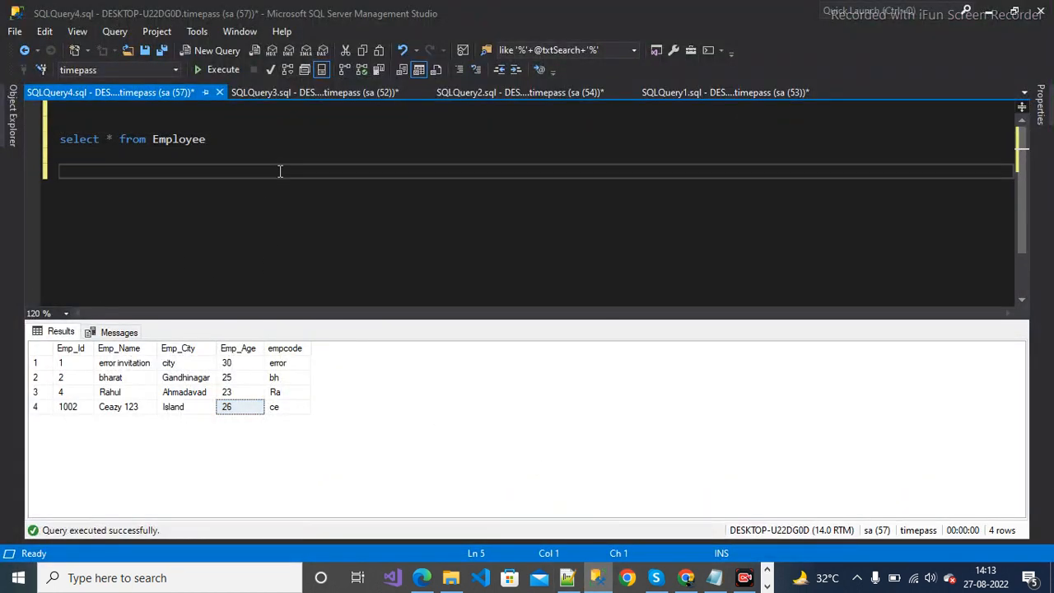
{"action": "key", "text": "ctrl+v"}
- Execute only the four pasted update statements and comment them out
{"action": "key", "text": "Up"}
{"action": "key", "text": "Up"}
{"action": "key", "text": "Up"}
{"action": "key", "text": "Up"}
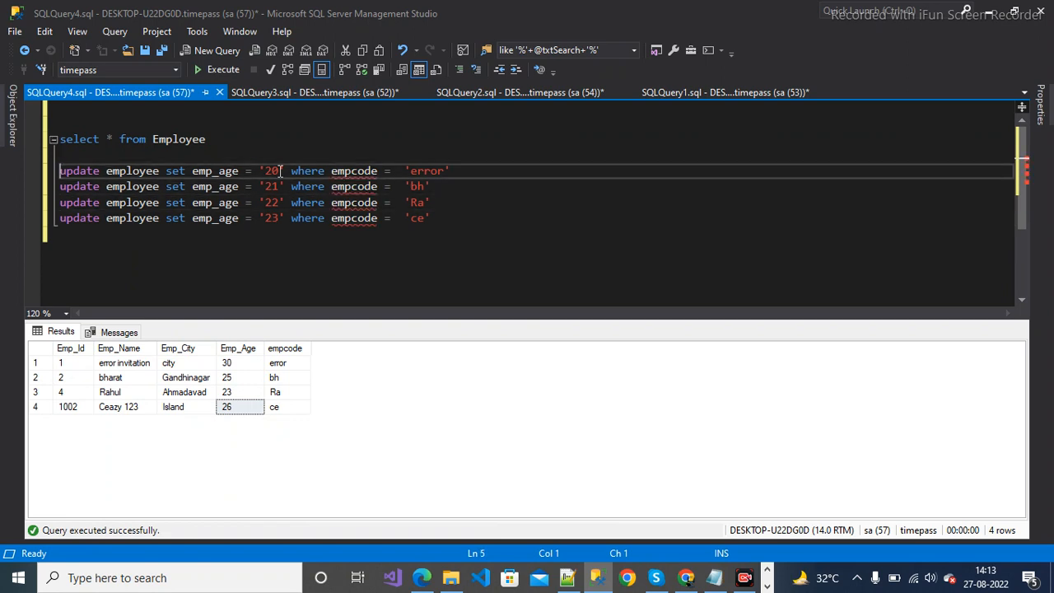
{"action": "key", "text": "shift+Down"}
{"action": "key", "text": "shift+Down"}
{"action": "key", "text": "shift+Down"}
{"action": "key", "text": "shift+End"}
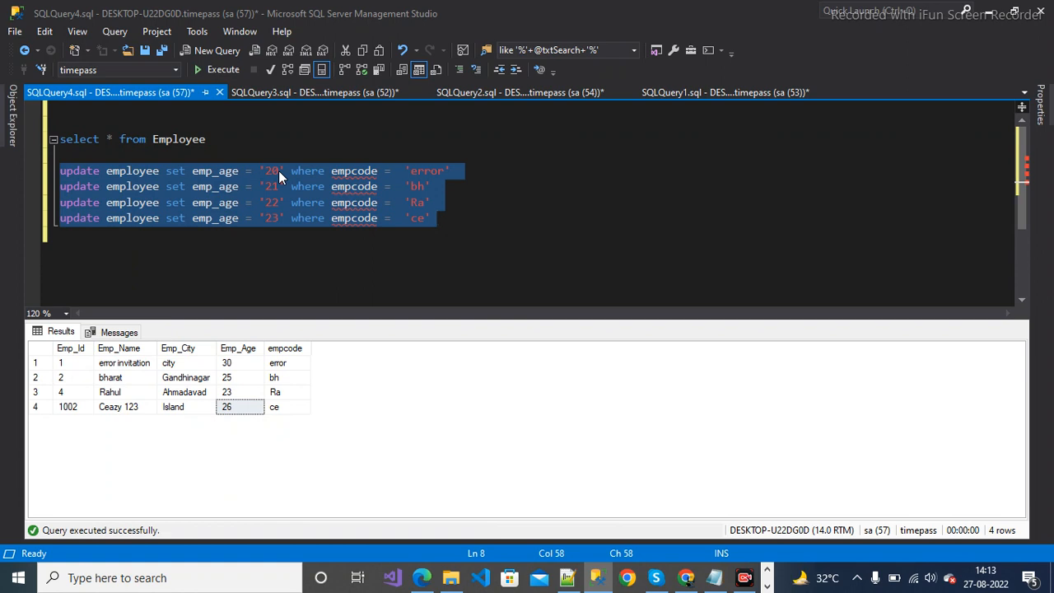
{"action": "key", "text": "F5"}
{"action": "key", "text": "ctrl+k"}
{"action": "key", "text": "ctrl+c"}
- Run only the select * from Employee query again to reload the table's rows
{"action": "key", "text": "Up"}
{"action": "key", "text": "Up"}
{"action": "key", "text": "Up"}
{"action": "key", "text": "Up"}
{"action": "key", "text": "Up"}
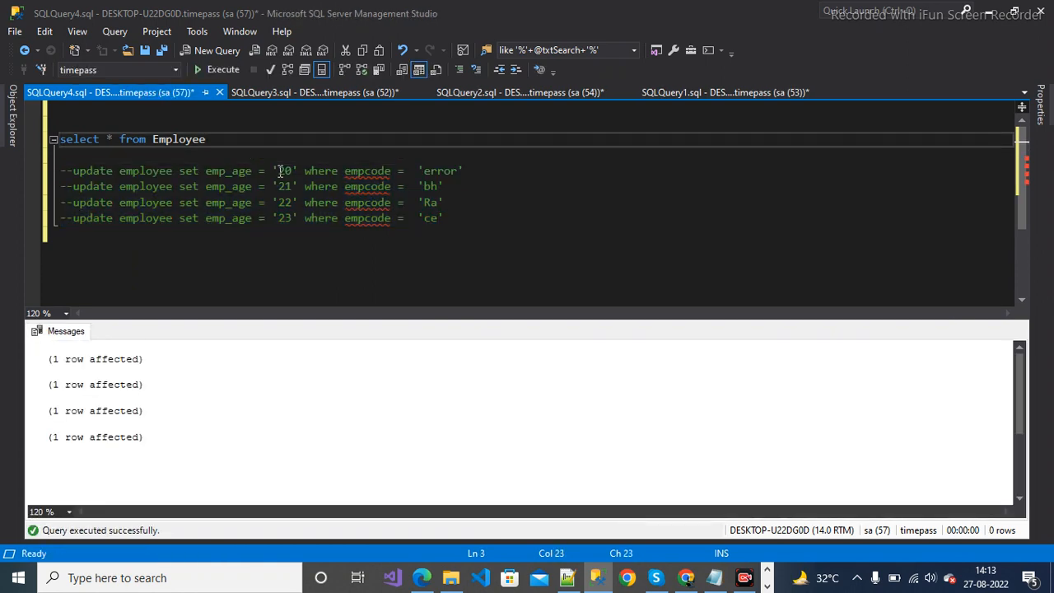
{"action": "key", "text": "shift+Home"}
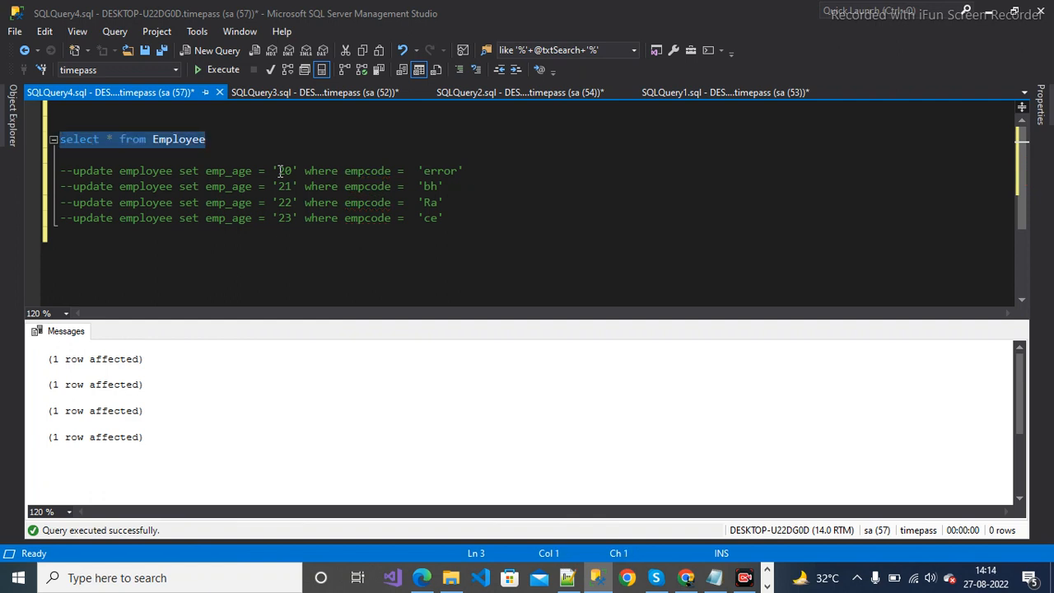
{"action": "key", "text": "F5"}
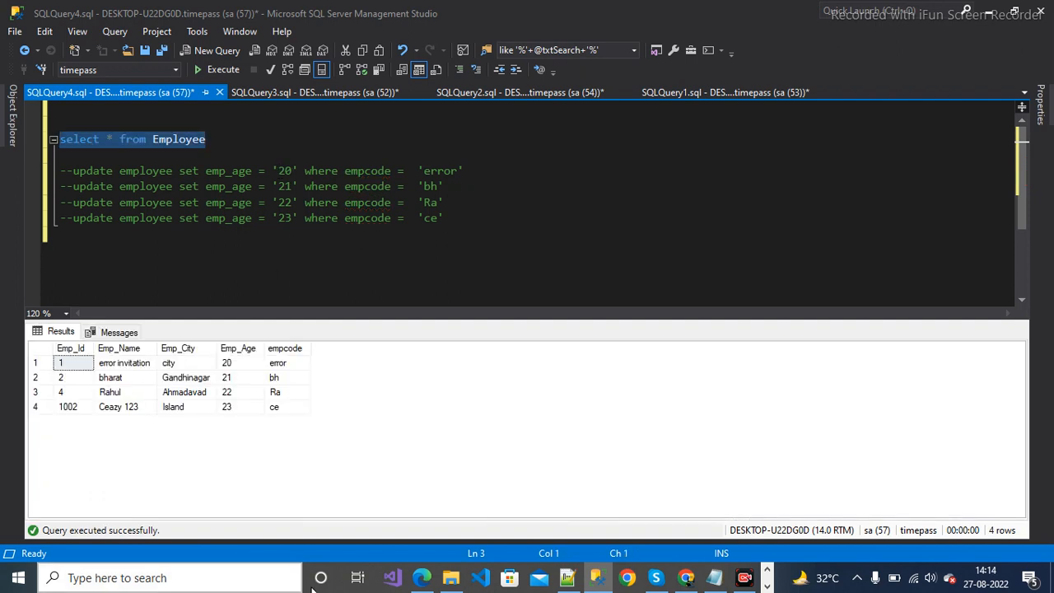
- Check the Emp_Age value in each of the four result rows and switch back to the Book1 workbook in Excel
{"action": "left_click", "coordinate": [239, 365]}
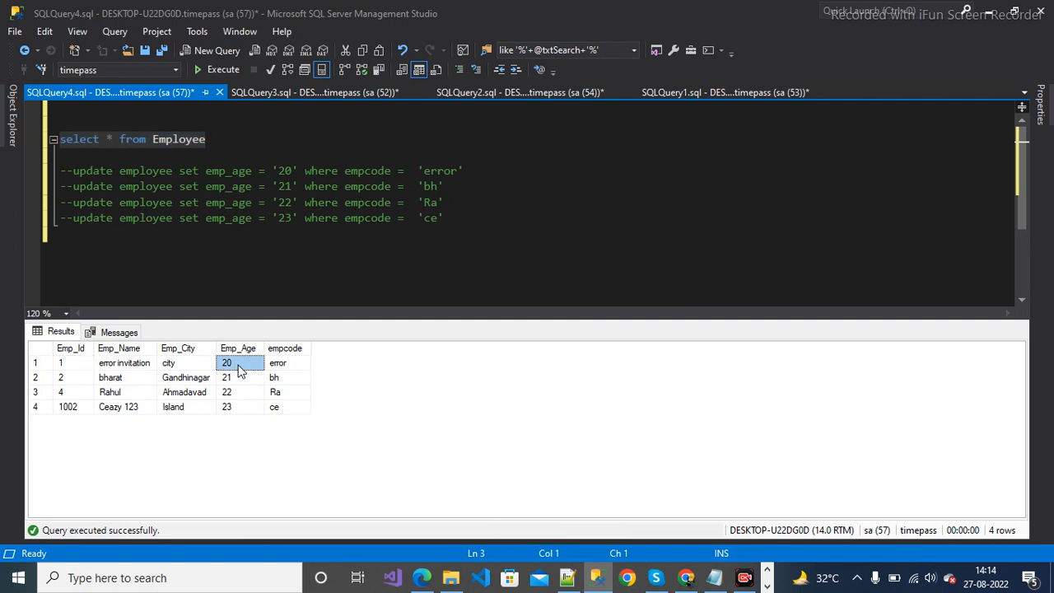
{"action": "left_click", "coordinate": [241, 384]}
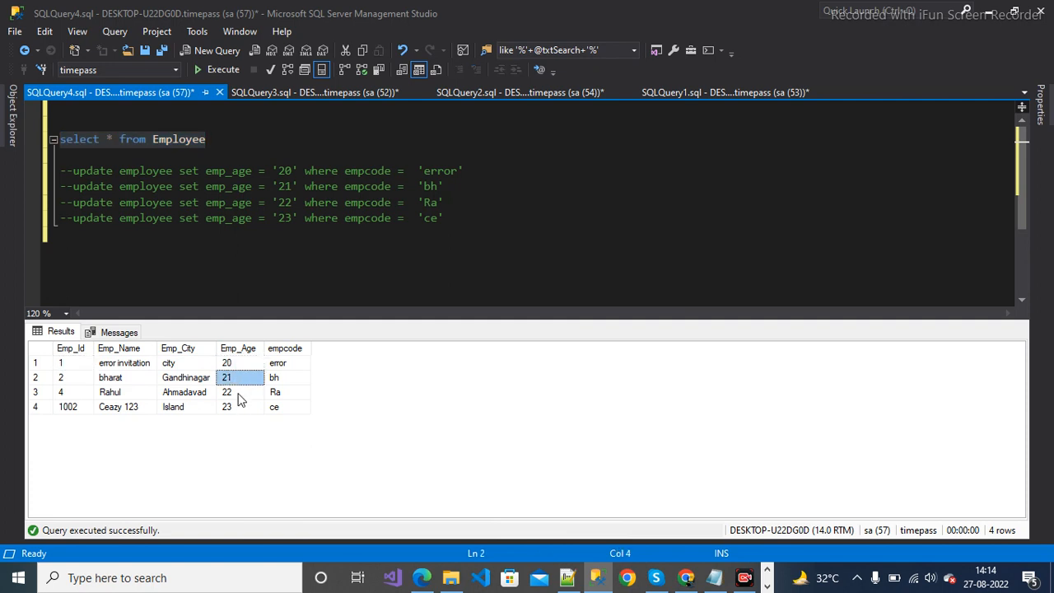
{"action": "left_click", "coordinate": [240, 393]}
{"action": "left_click", "coordinate": [240, 407]}
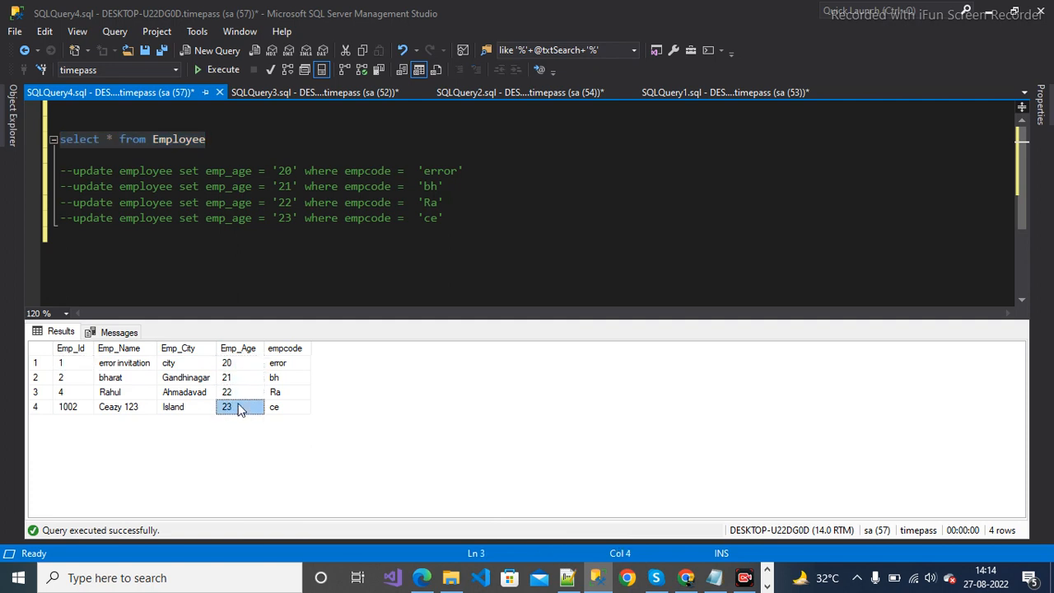
{"action": "left_click", "coordinate": [767, 585]}
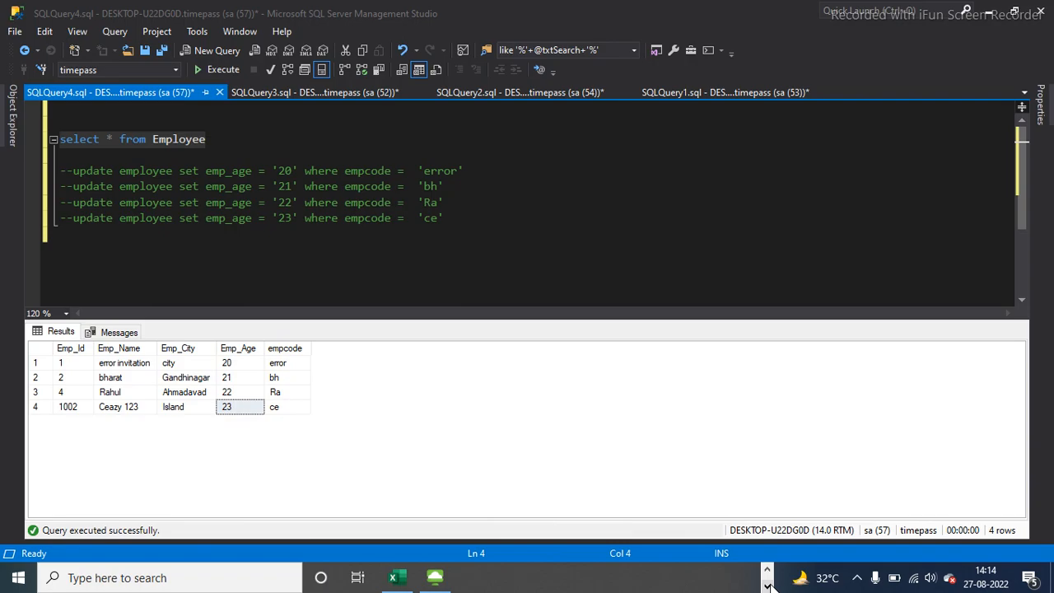
{"action": "left_click", "coordinate": [395, 577]}
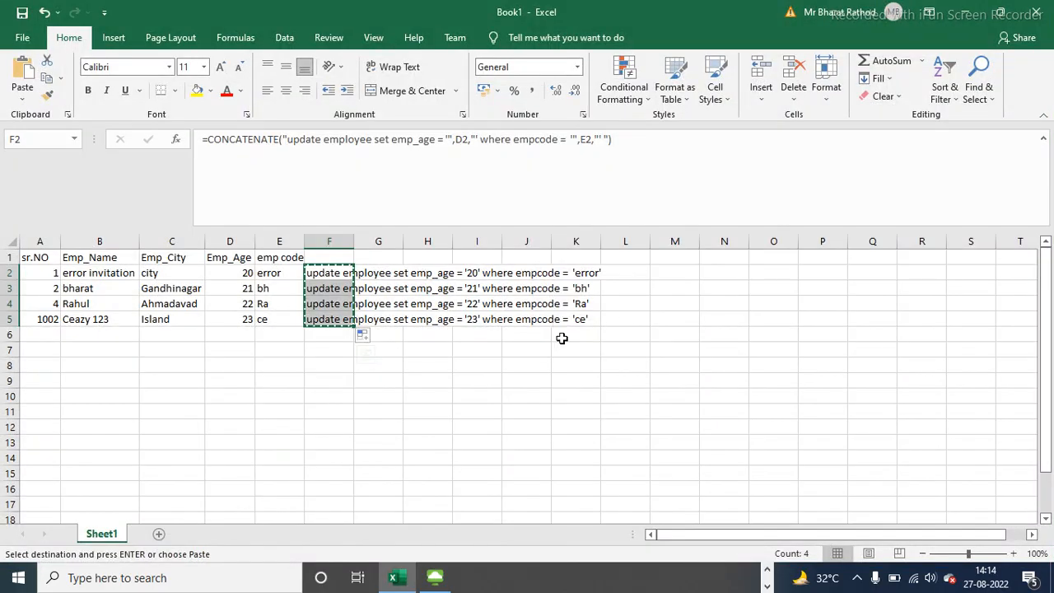